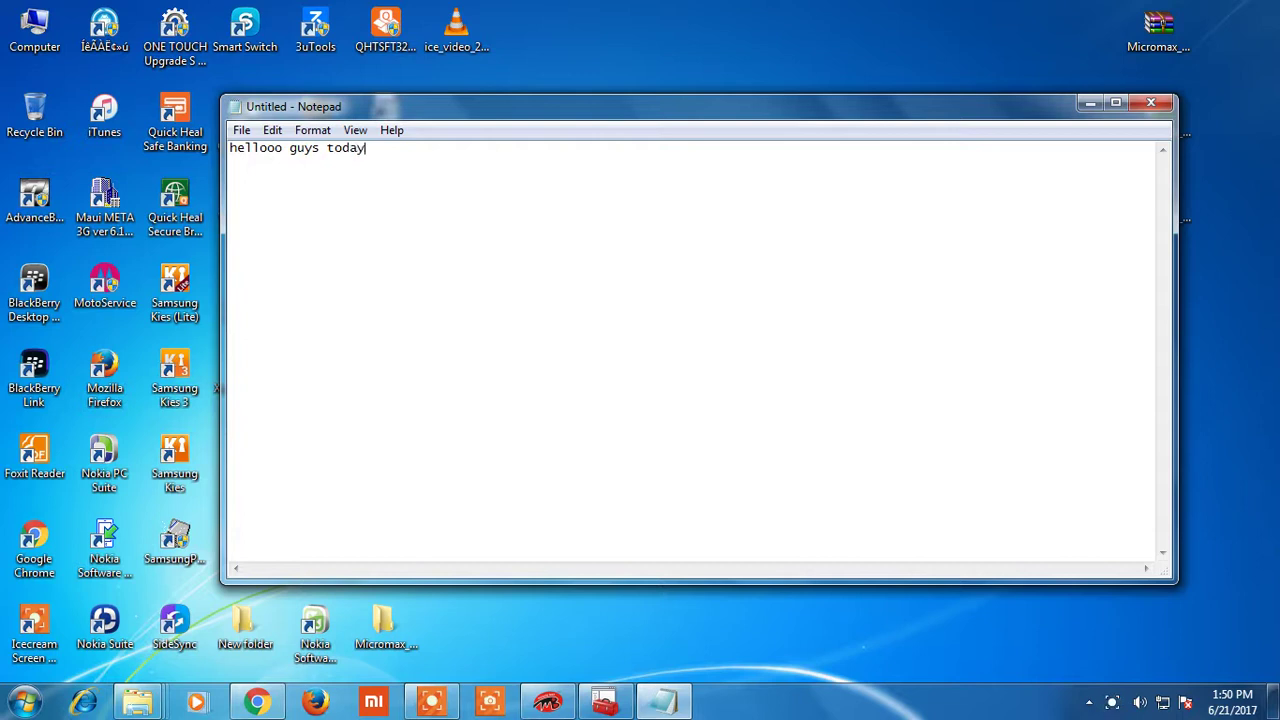
- Continue the note's greeting with "i m showing you how to flash micromax q335 without dead risk" and minimize the note
{"action": "type", "text": "i m showing you how ty"}
{"action": "key", "text": "BackSpace"}
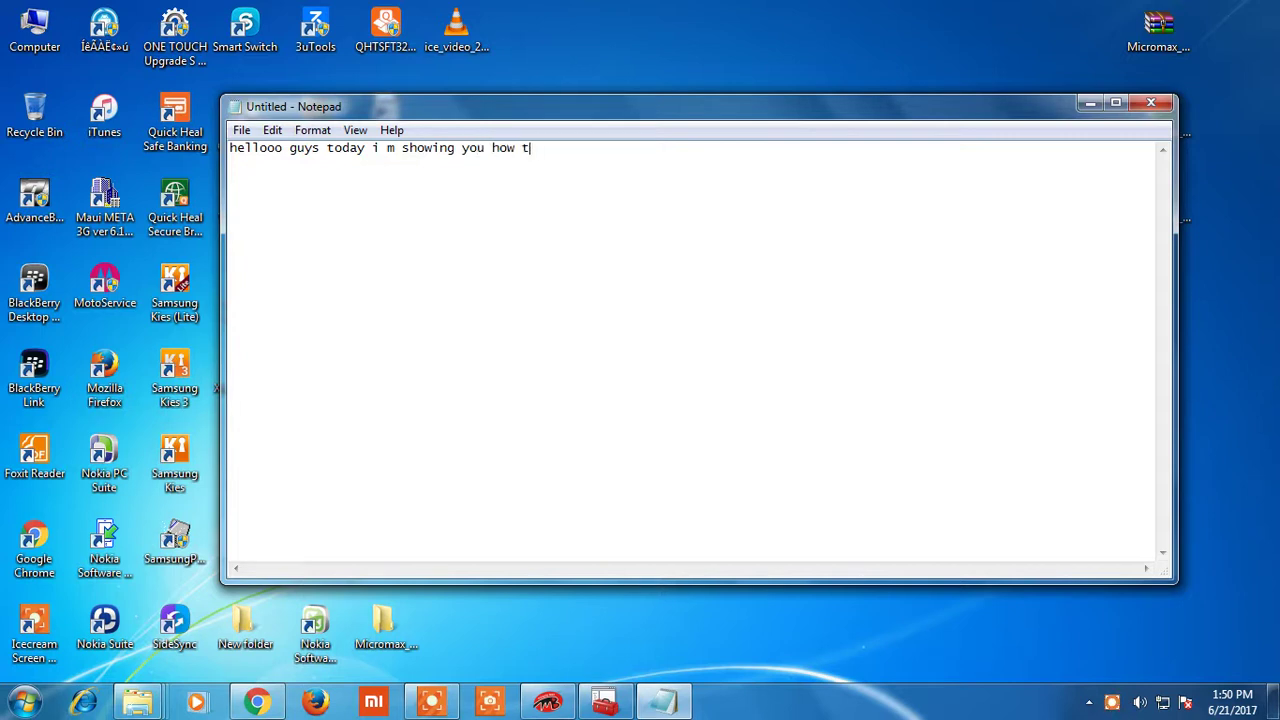
{"action": "type", "text": "o flash micromax"}
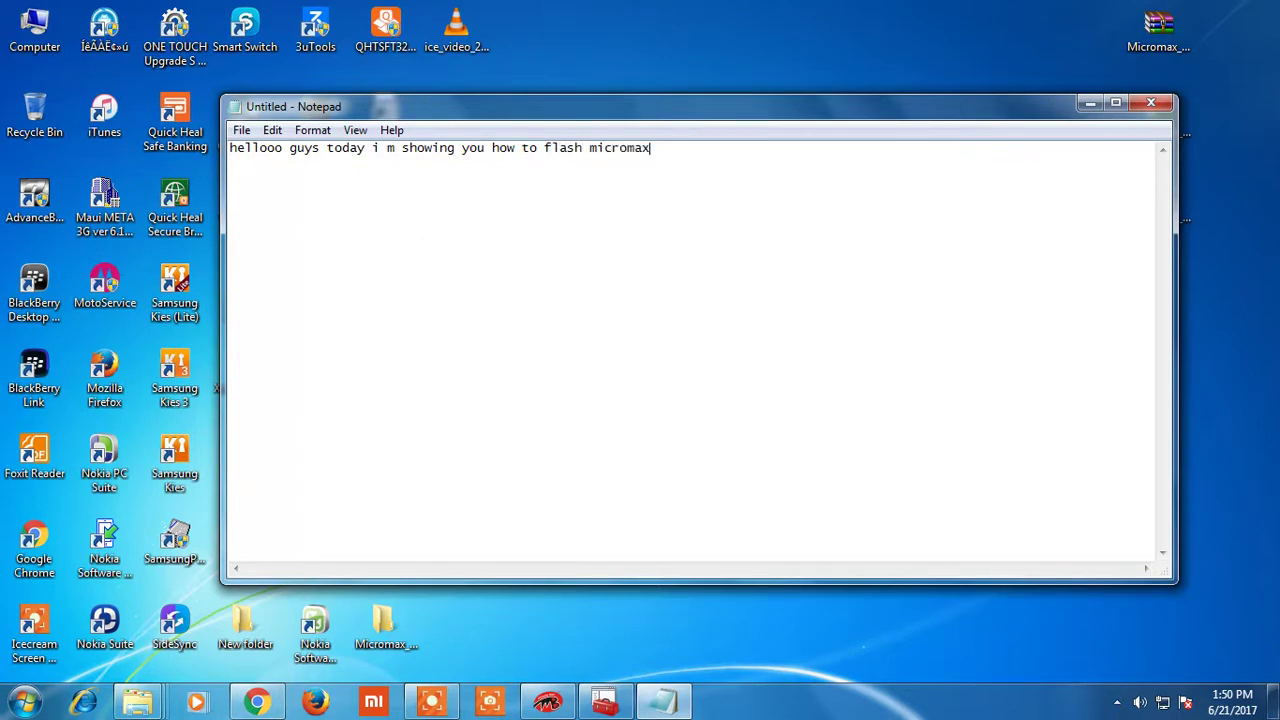
{"action": "type", "text": " q335 without dead risk"}
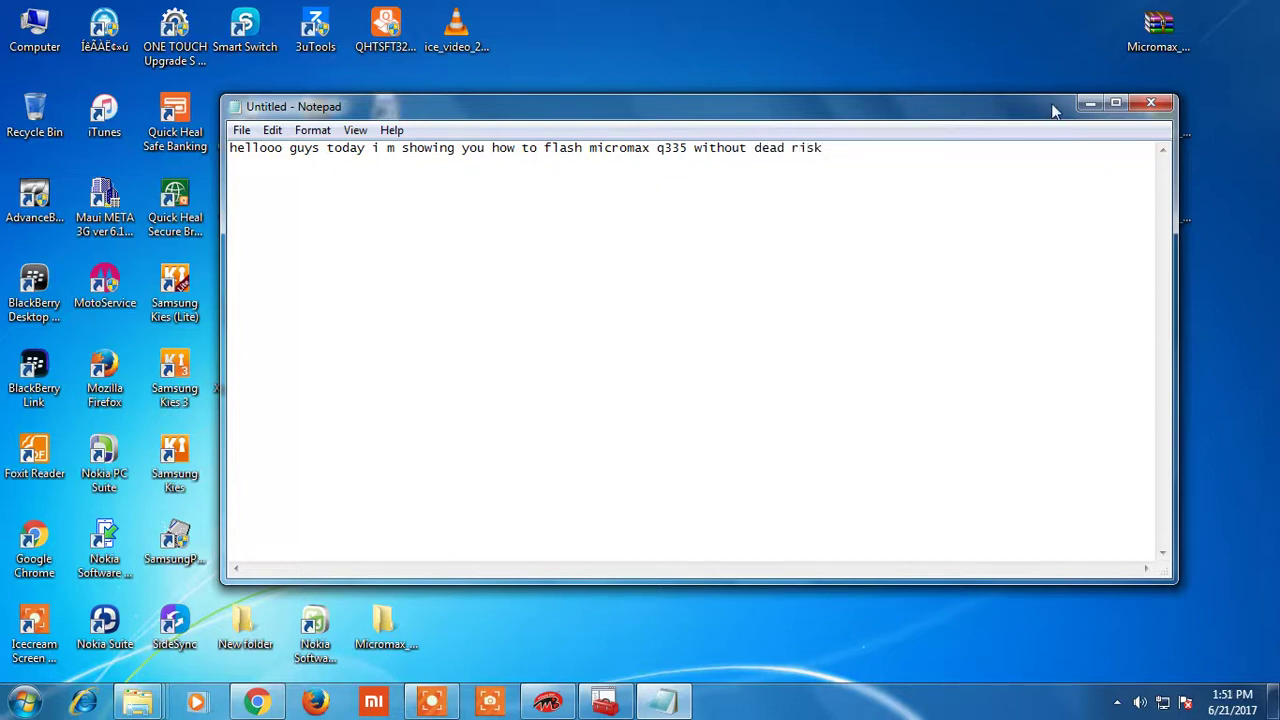
{"action": "left_click", "coordinate": [1094, 108]}
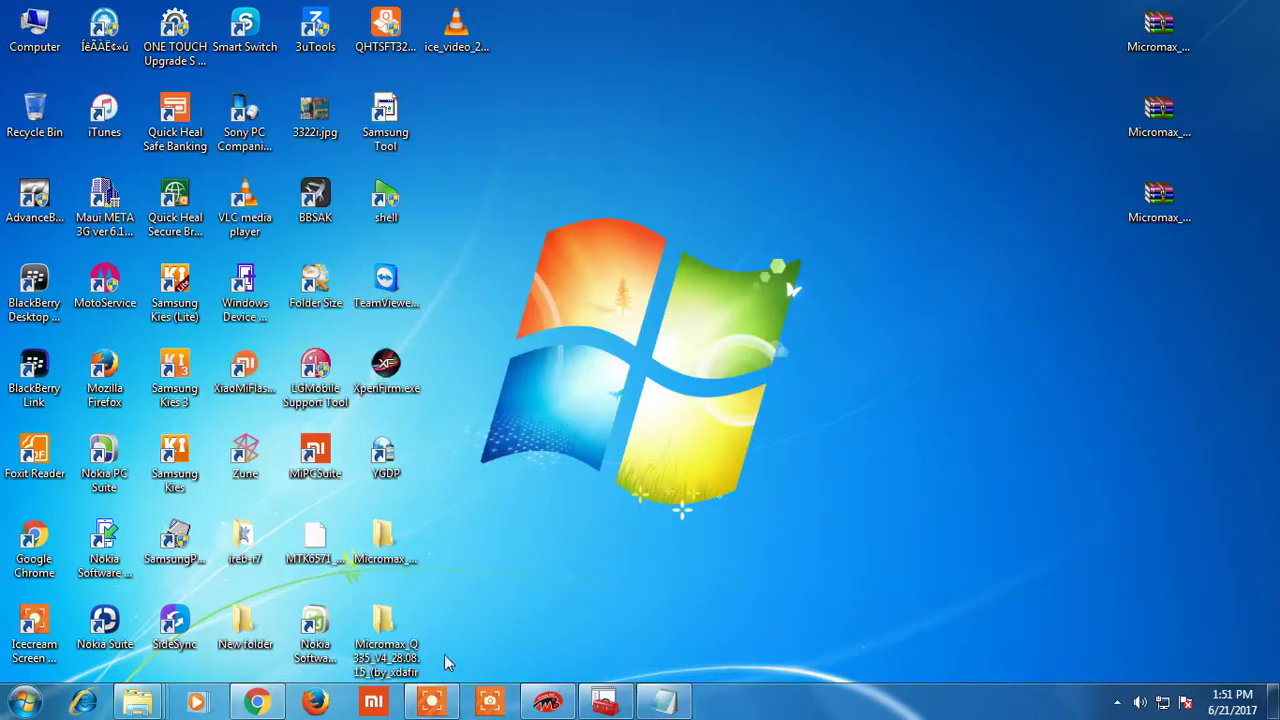
- Launch UpgradeDownload.exe from the SPD Upgrade Tool vR2.9.9015 folder inside the desktop's Micromax_Q335_V4_28.08.15 firmware folder
{"action": "double_click", "coordinate": [411, 606]}
{"action": "double_click", "coordinate": [434, 157]}
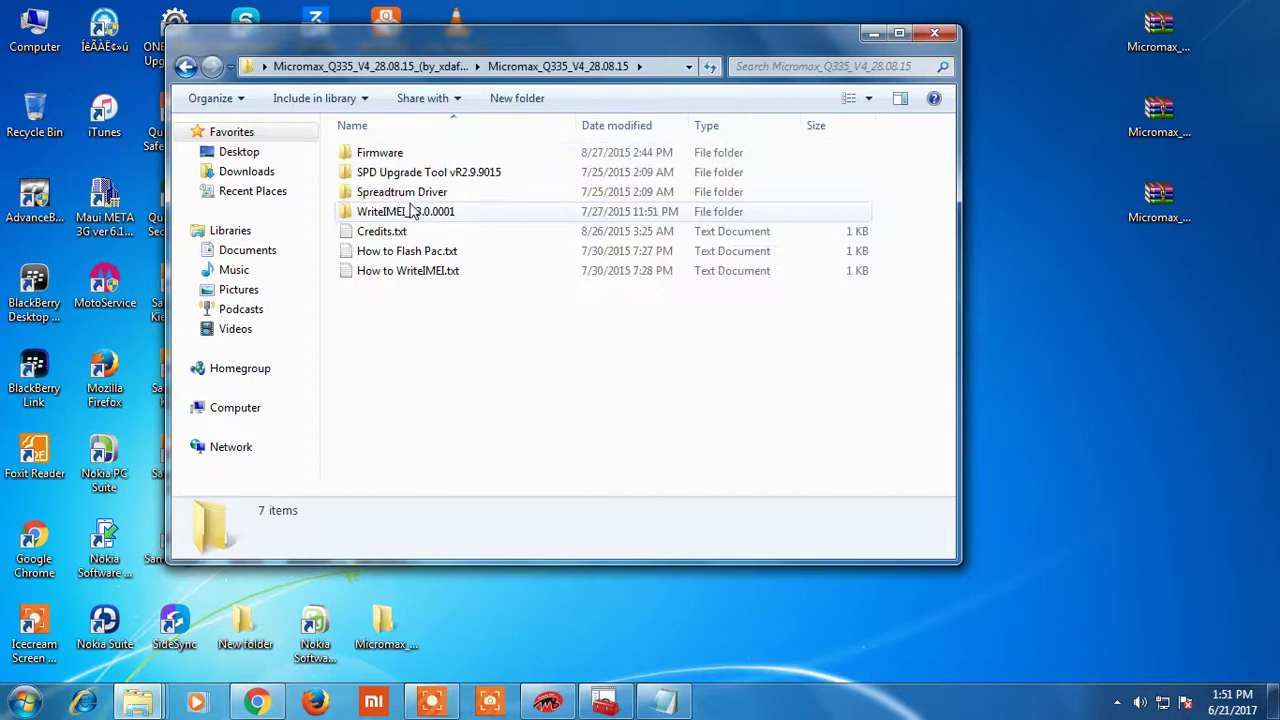
{"action": "double_click", "coordinate": [428, 172]}
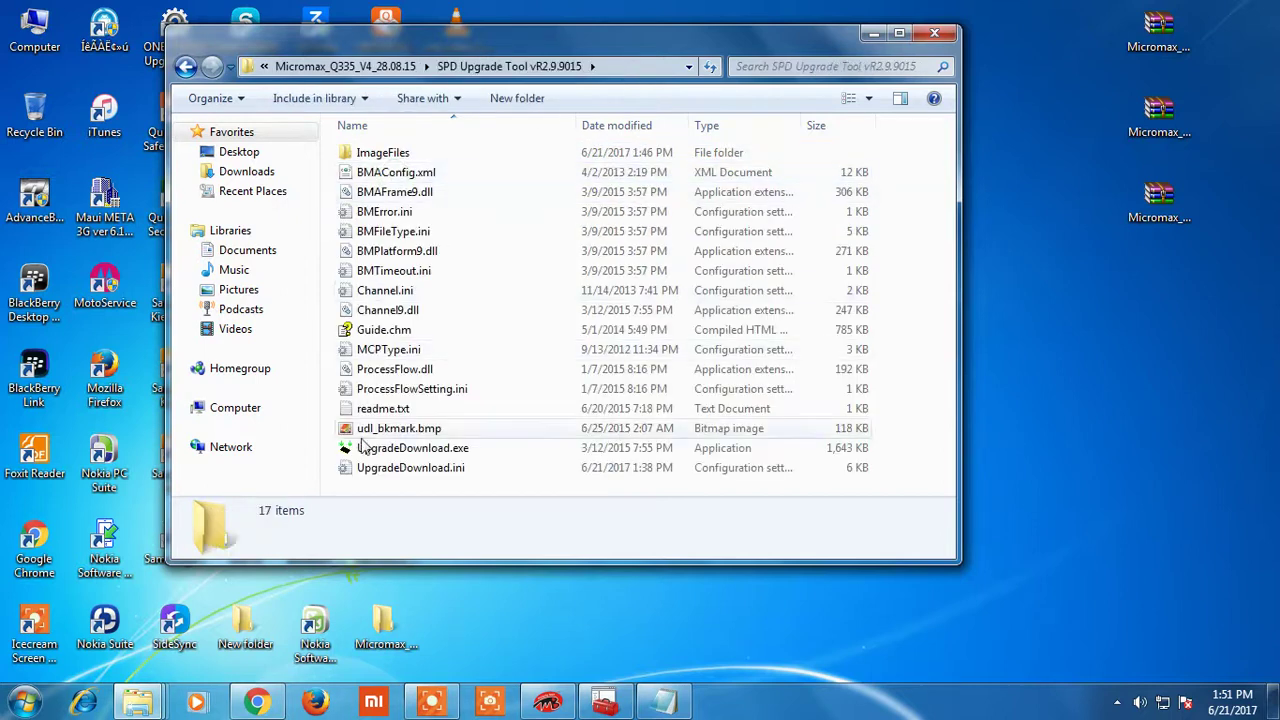
{"action": "double_click", "coordinate": [365, 452]}
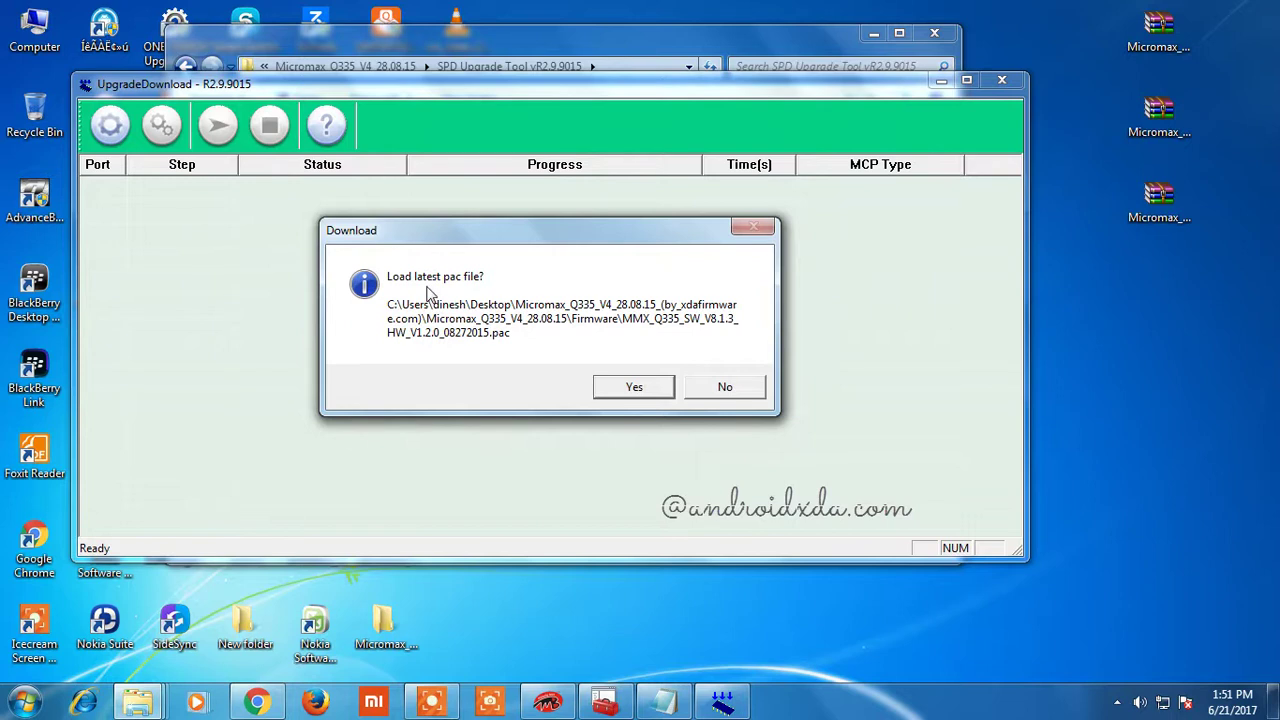
- Decline reloading the latest pac file and load the MMX_Q335_SW_V8.1.3_HW_V1.2.0_08272015 packet file from the Firmware folder
{"action": "left_click", "coordinate": [745, 390]}
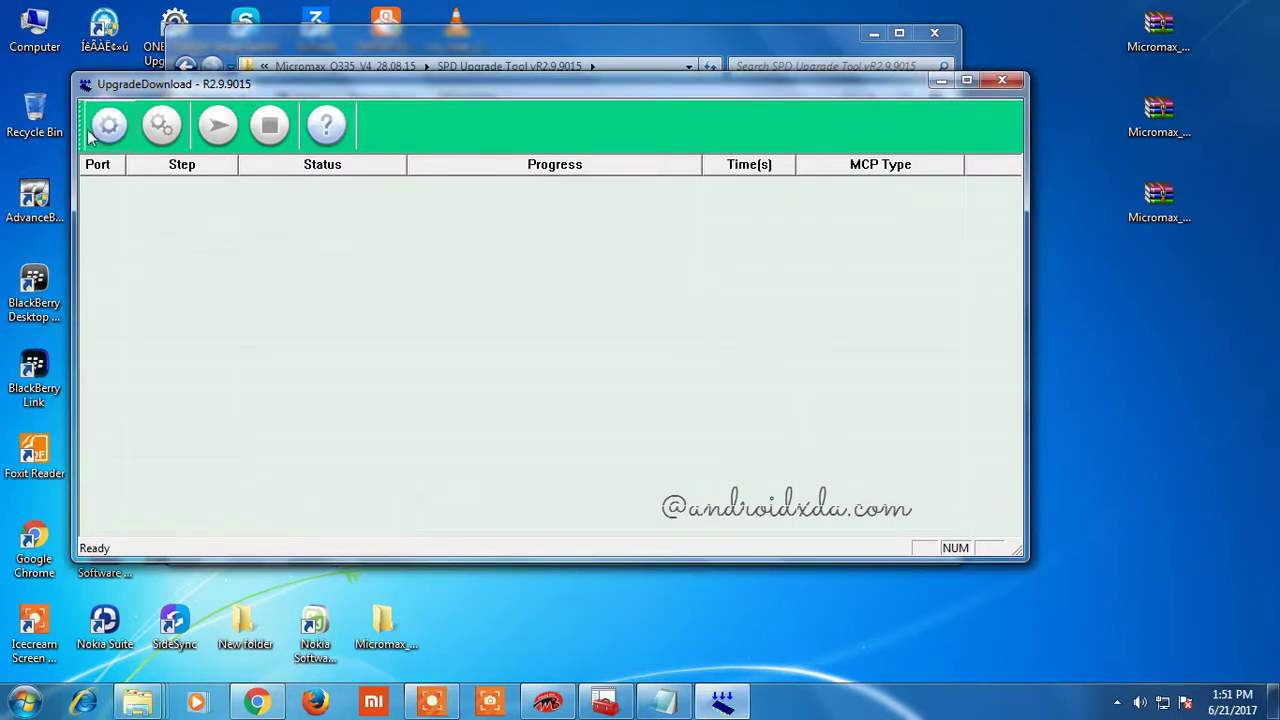
{"action": "left_click", "coordinate": [110, 128]}
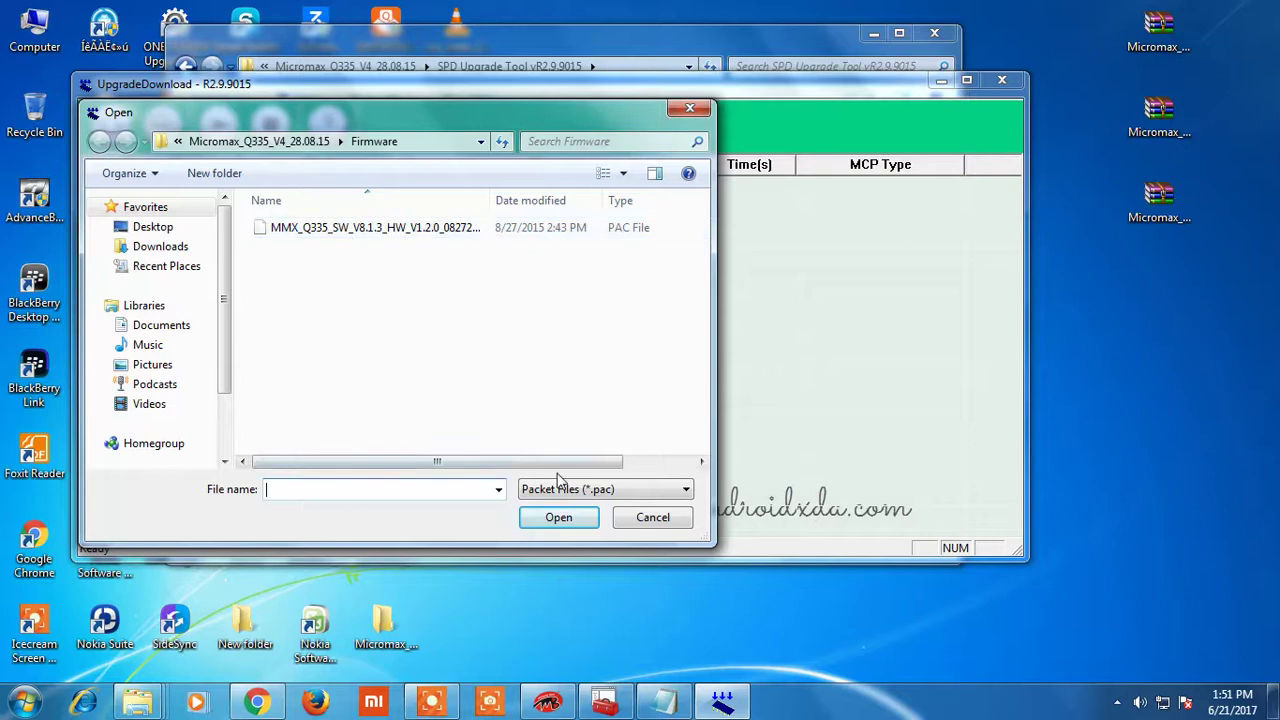
{"action": "double_click", "coordinate": [330, 228]}
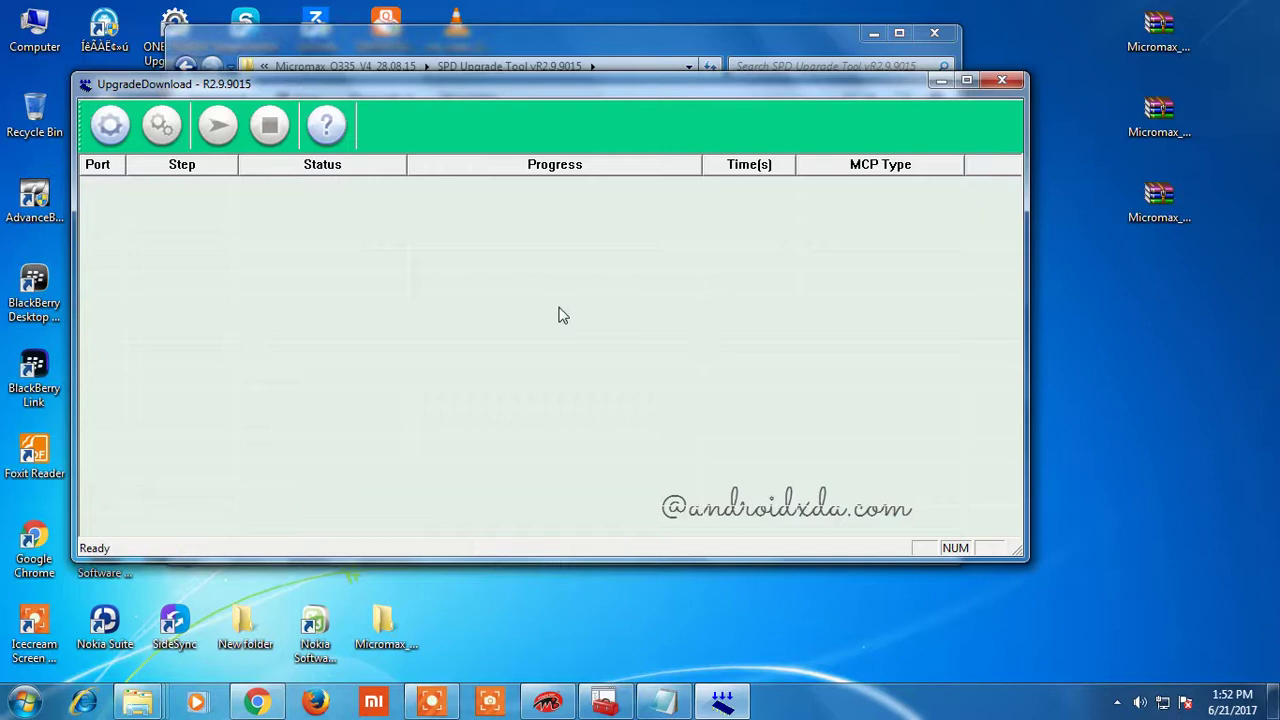
- Start downloading the loaded Q335 firmware to the connected phone
{"action": "left_click", "coordinate": [217, 125]}
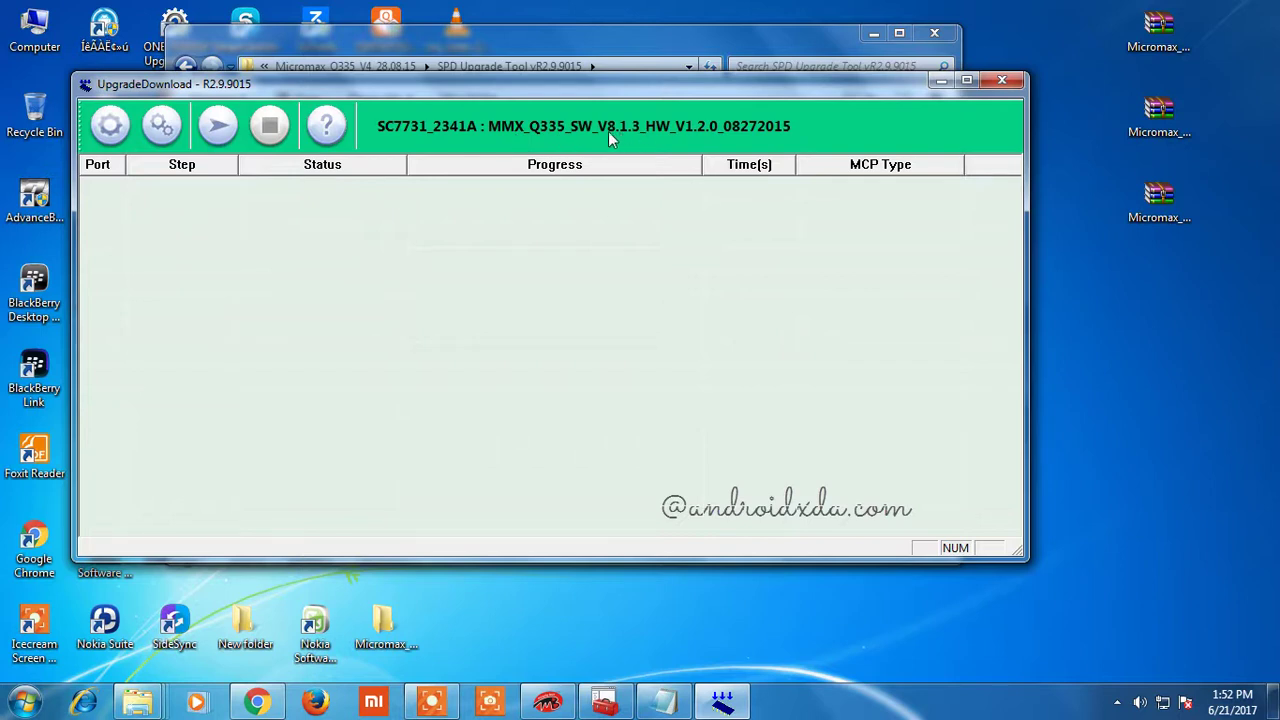
{"action": "left_click", "coordinate": [218, 125]}
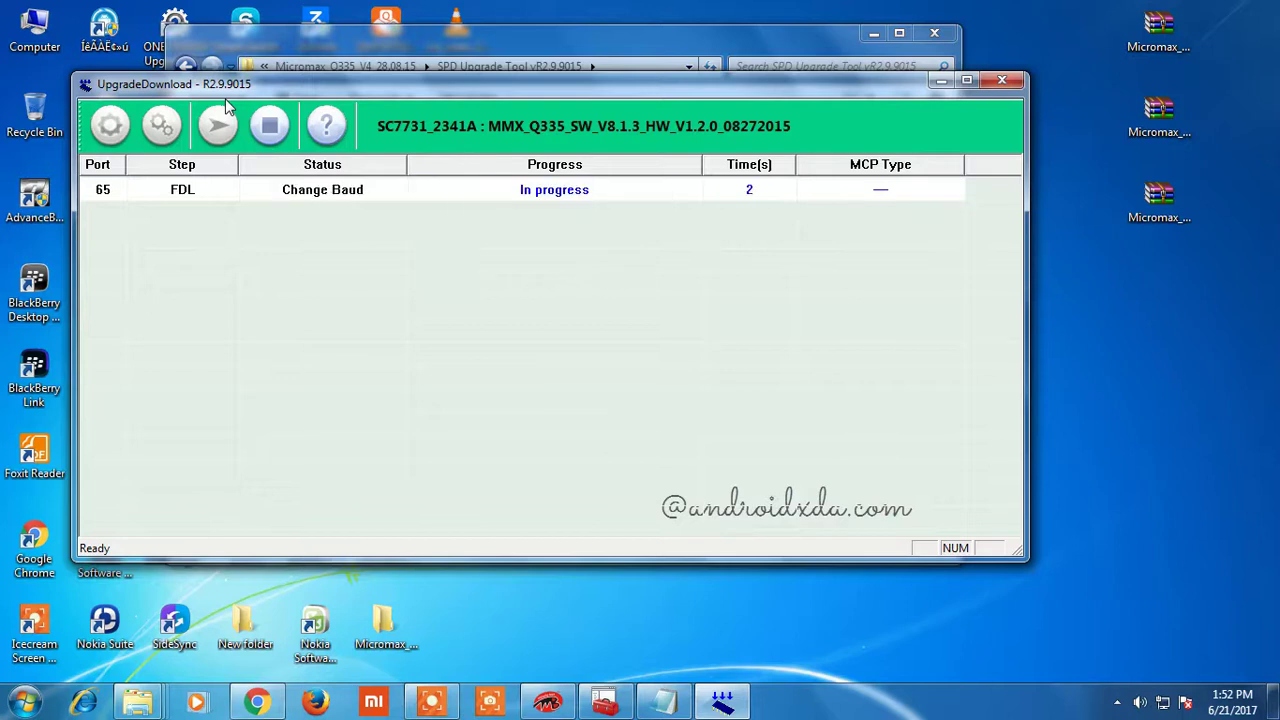
- Bring up Device Manager and arrange the UpgradeDownload window beside it to check the phone's COM port and the flashing progress
{"action": "left_click_drag", "start_coordinate": [358, 82], "coordinate": [711, 75]}
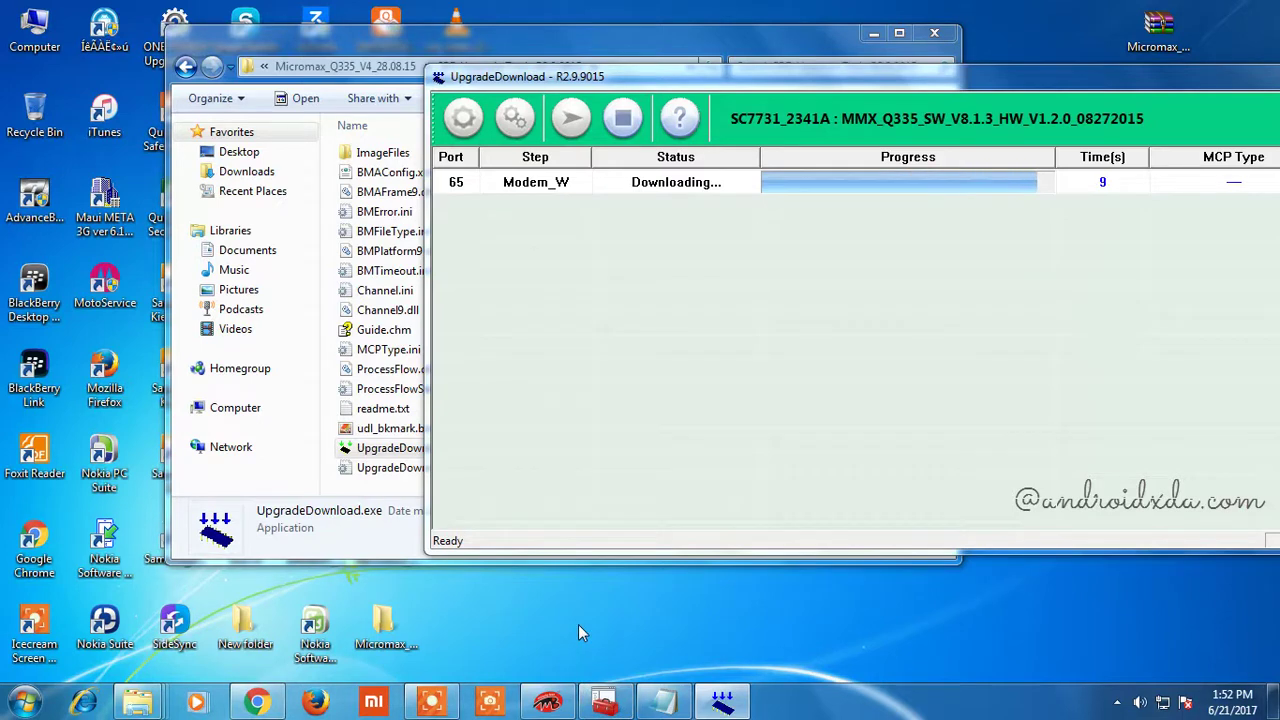
{"action": "left_click", "coordinate": [604, 703]}
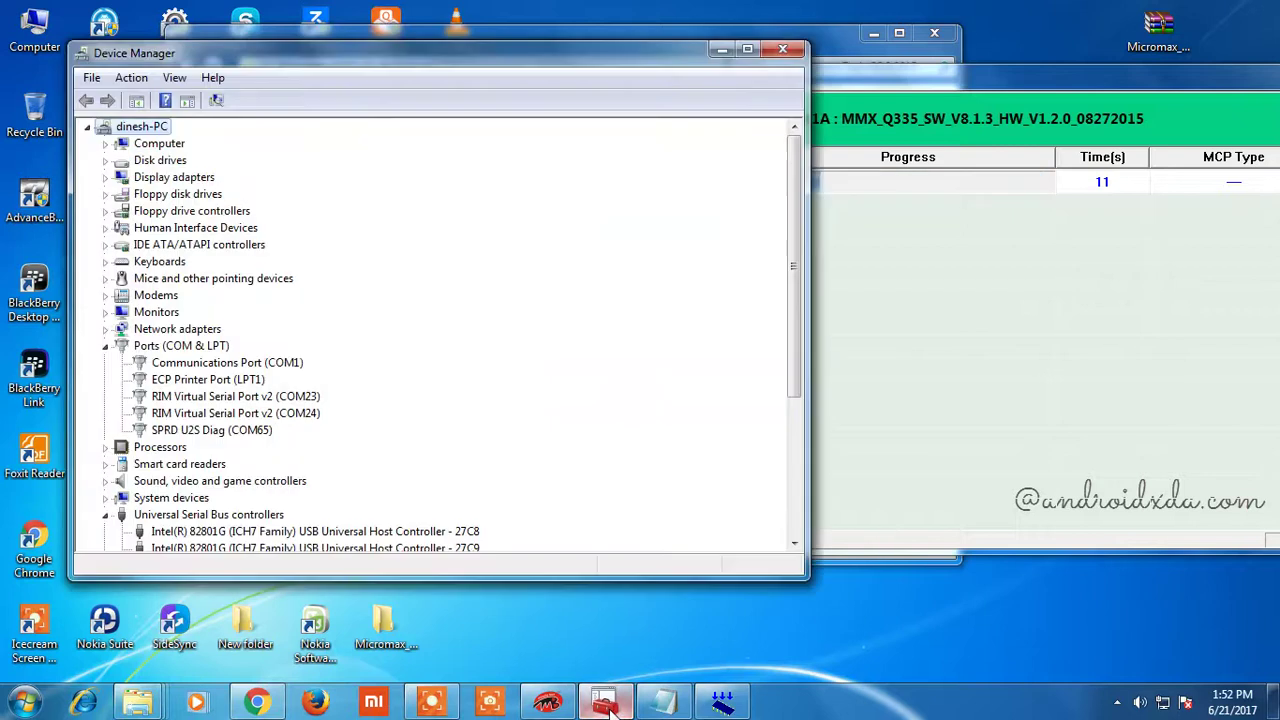
{"action": "left_click_drag", "start_coordinate": [924, 74], "coordinate": [956, 114]}
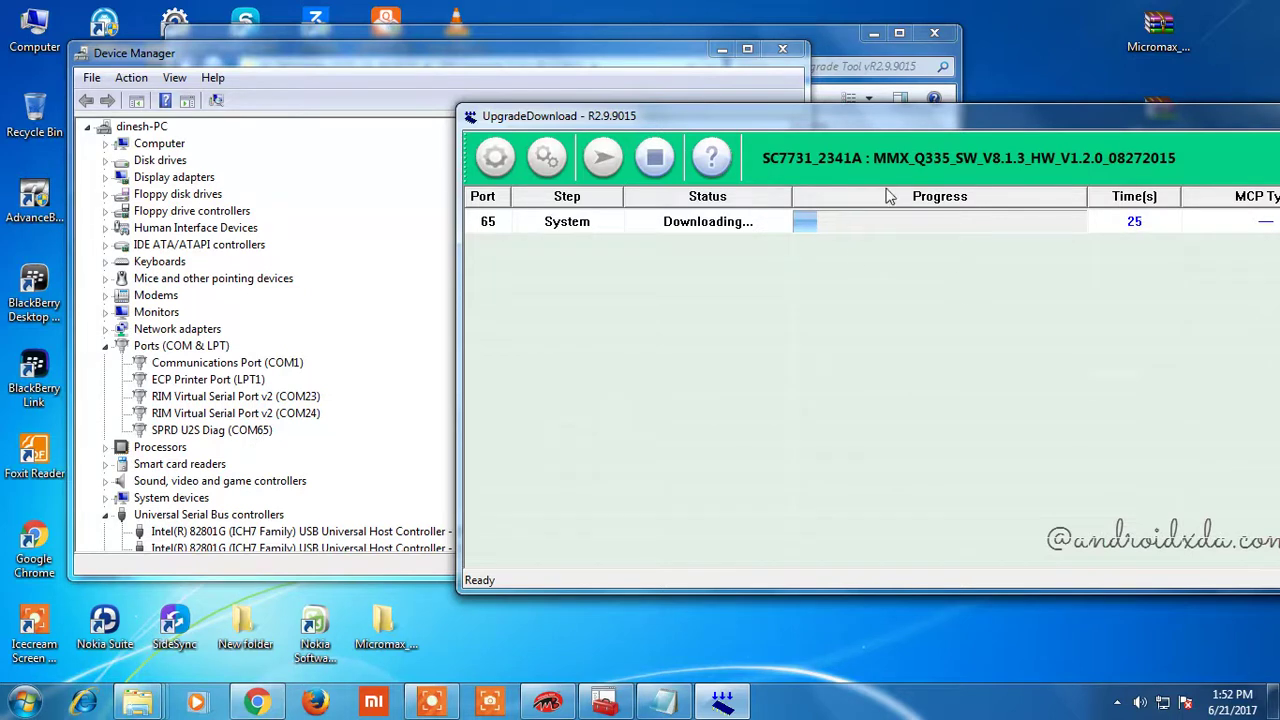
{"action": "left_click_drag", "start_coordinate": [865, 117], "coordinate": [821, 77]}
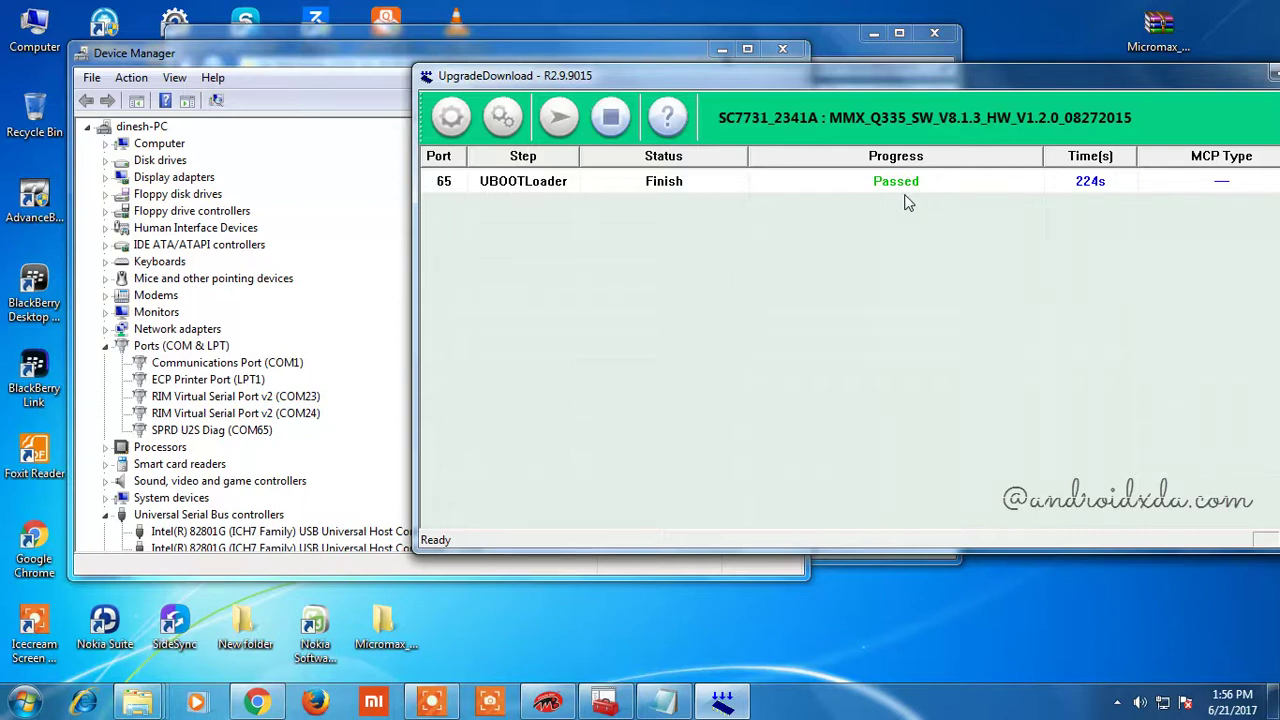
- Stop the firmware download session and close UpgradeDownload
{"action": "left_click_drag", "start_coordinate": [880, 201], "coordinate": [924, 199]}
{"action": "left_click_drag", "start_coordinate": [968, 80], "coordinate": [912, 129]}
{"action": "left_click", "coordinate": [558, 168]}
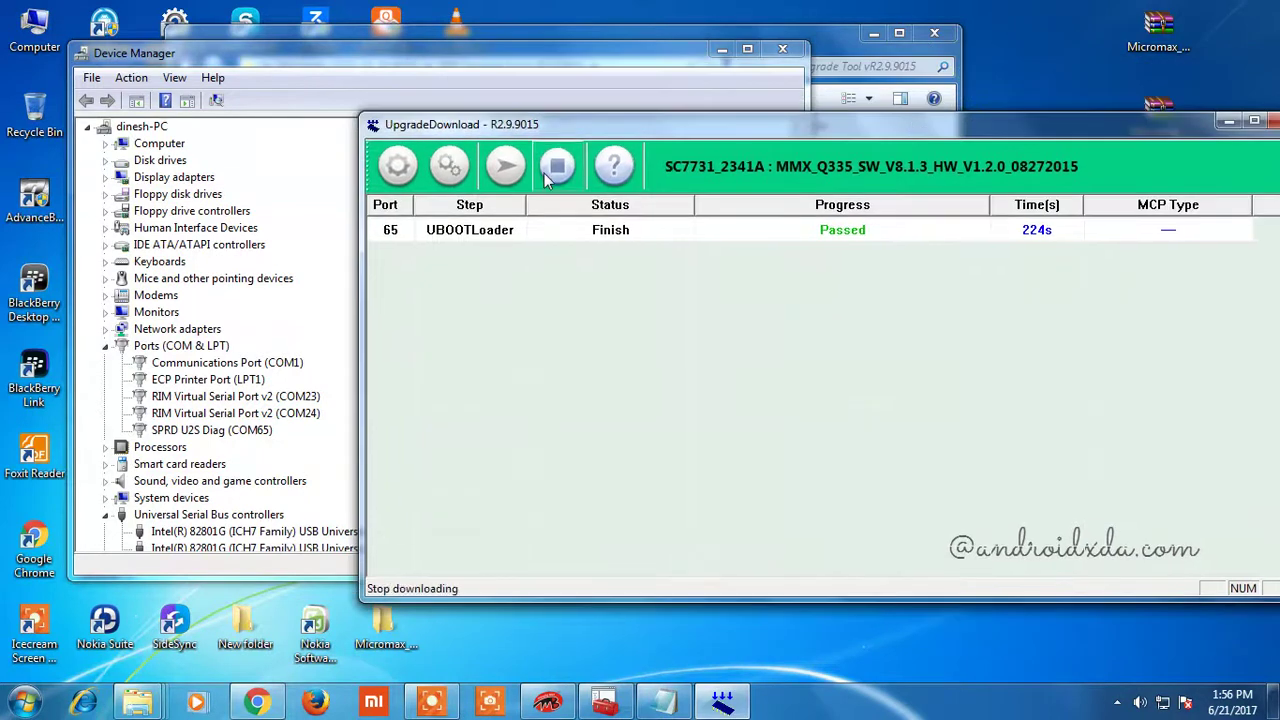
{"action": "left_click", "coordinate": [1272, 121]}
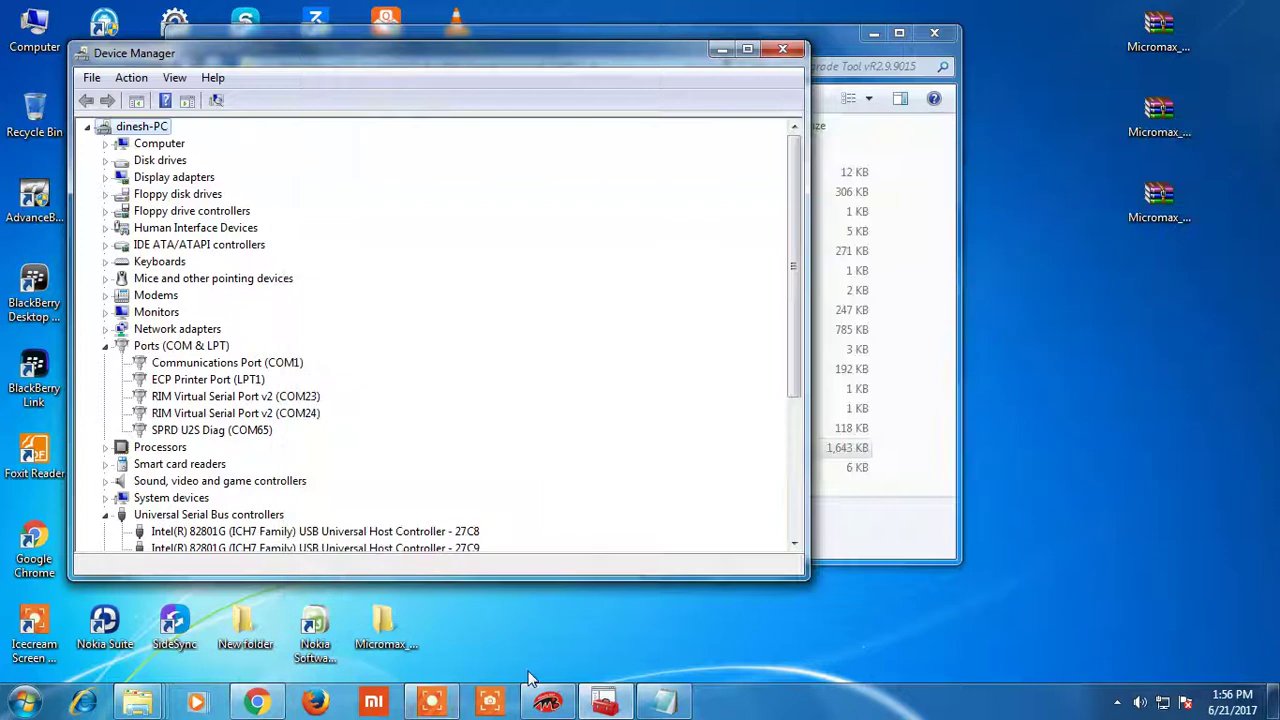
- Switch to Notepad and add "thanks for watching video" and "plz like & subscribe my channel" on separate lines, leaving a blank line above them
{"action": "left_click", "coordinate": [662, 703]}
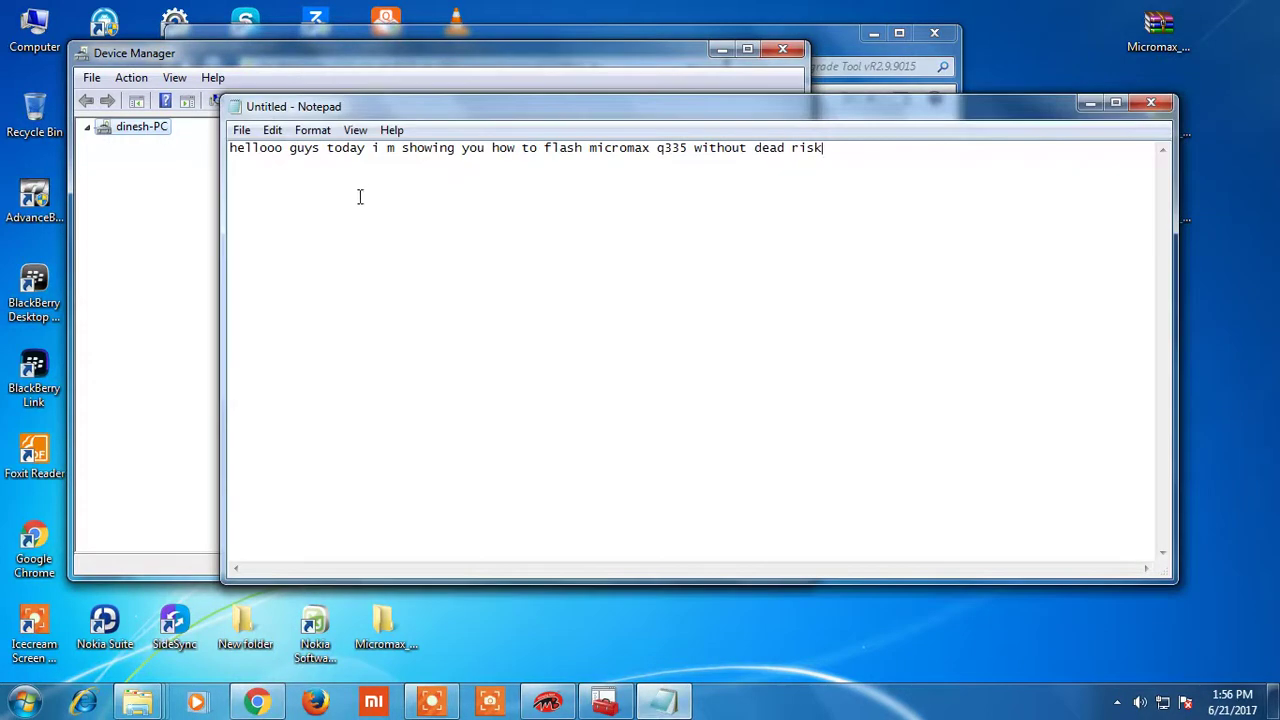
{"action": "key", "text": "Return"}
{"action": "key", "text": "Return"}
{"action": "type", "text": "tha"}
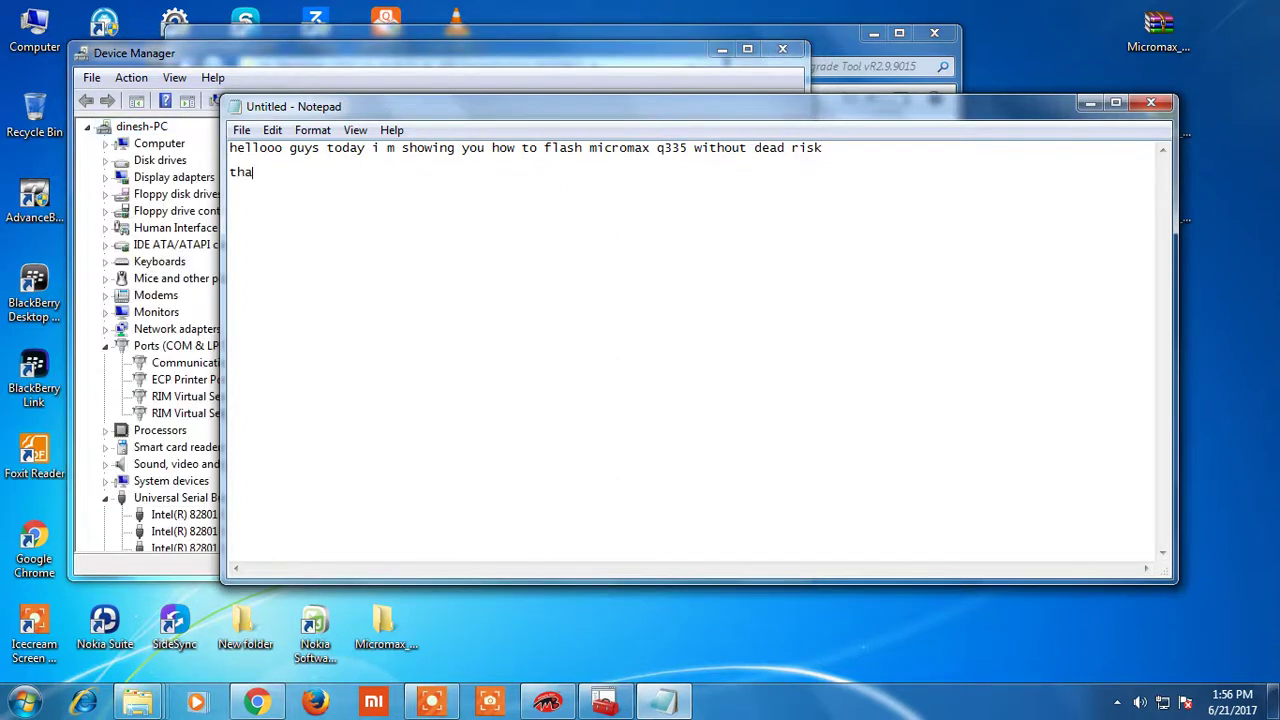
{"action": "type", "text": "nks for watching v"}
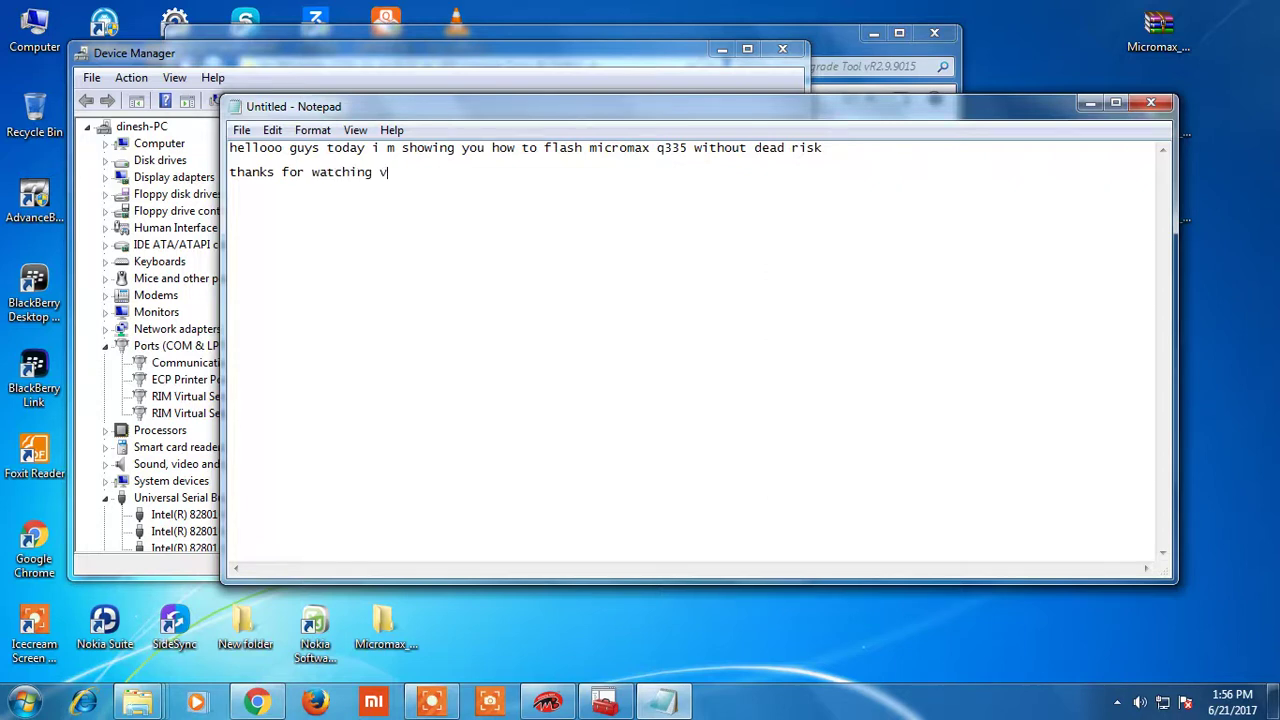
{"action": "type", "text": "ideo"}
{"action": "key", "text": "Return"}
{"action": "type", "text": "plz like & su"}
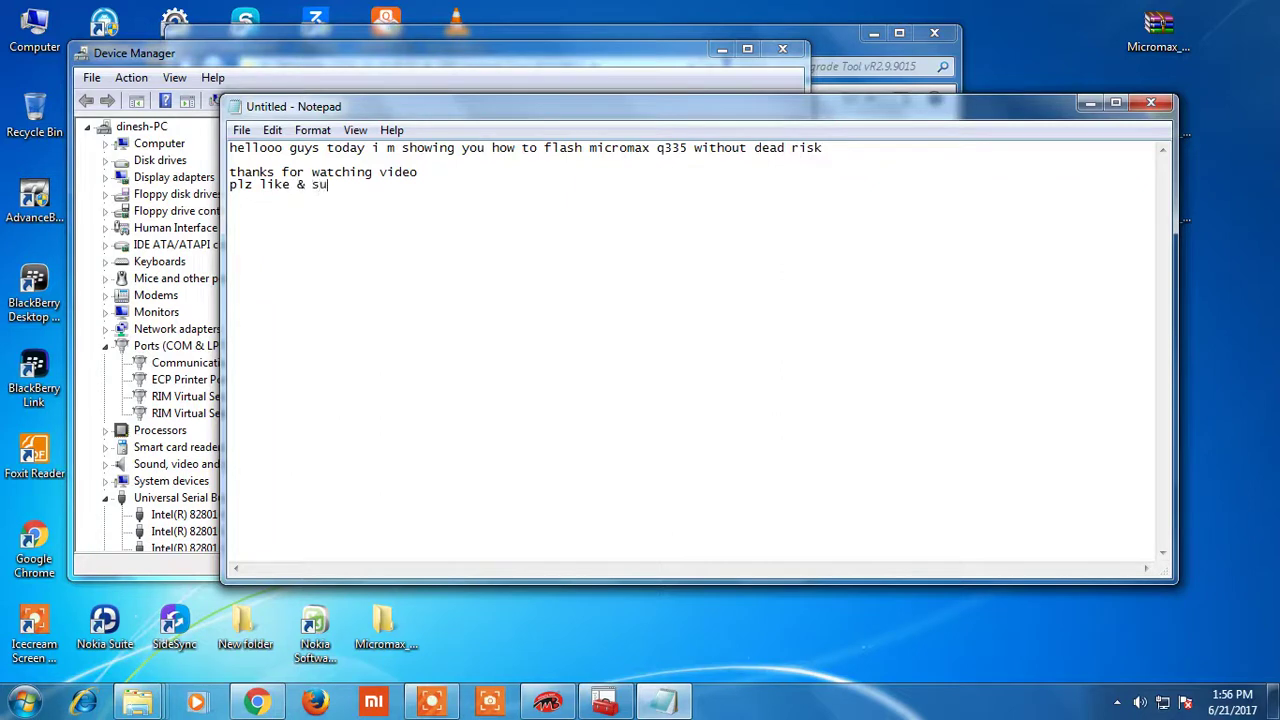
{"action": "type", "text": "bscribe my channel"}
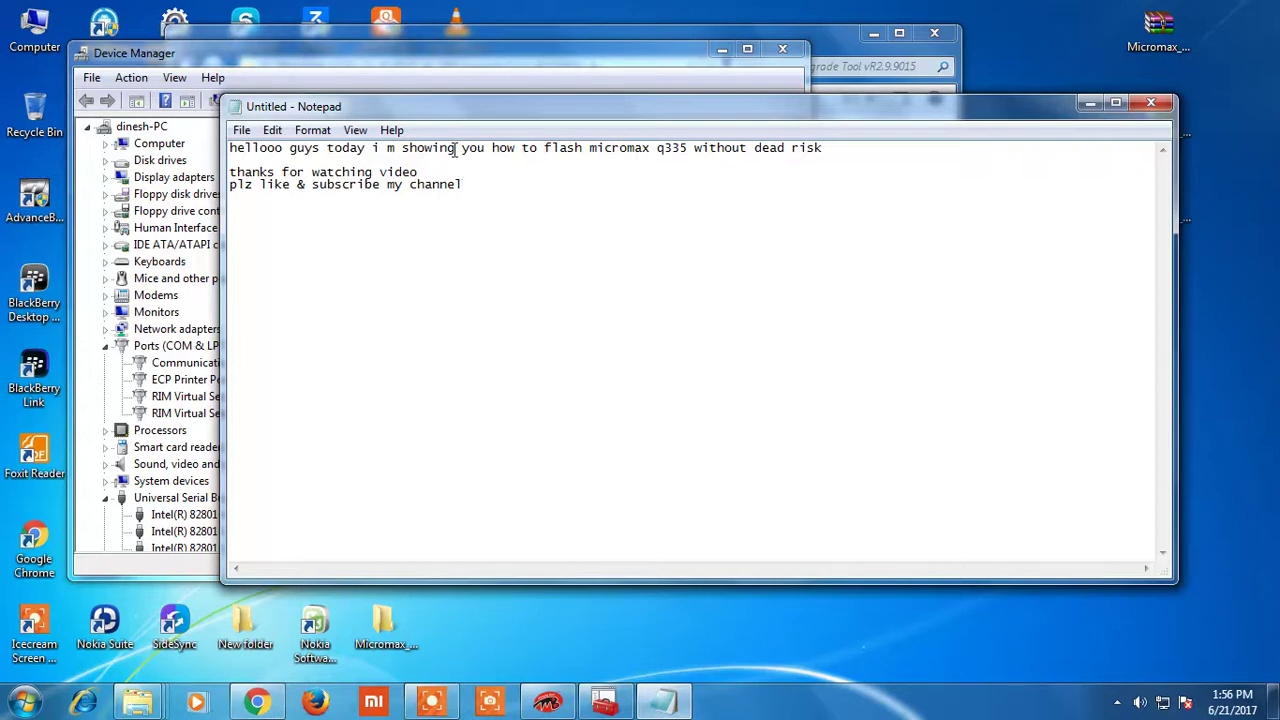
- Close the note without saving it, and close Device Manager and the SPD Upgrade Tool folder window
{"action": "left_click", "coordinate": [1151, 103]}
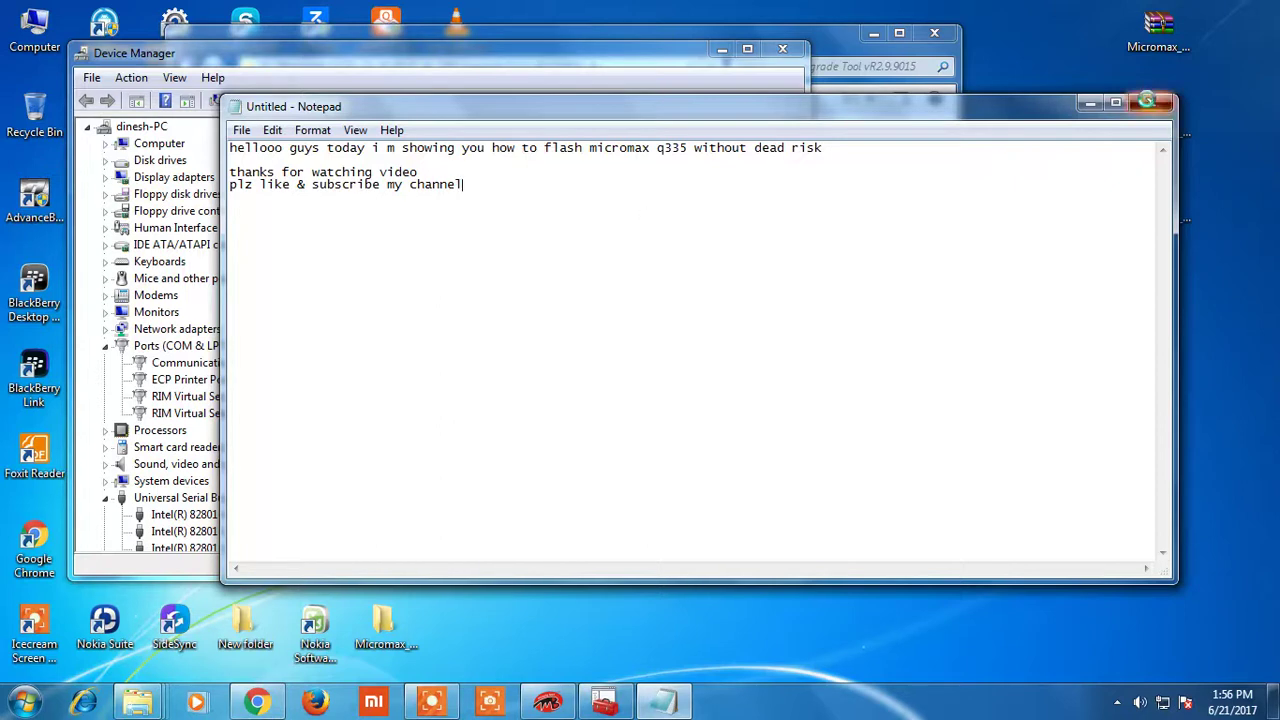
{"action": "left_click", "coordinate": [665, 354]}
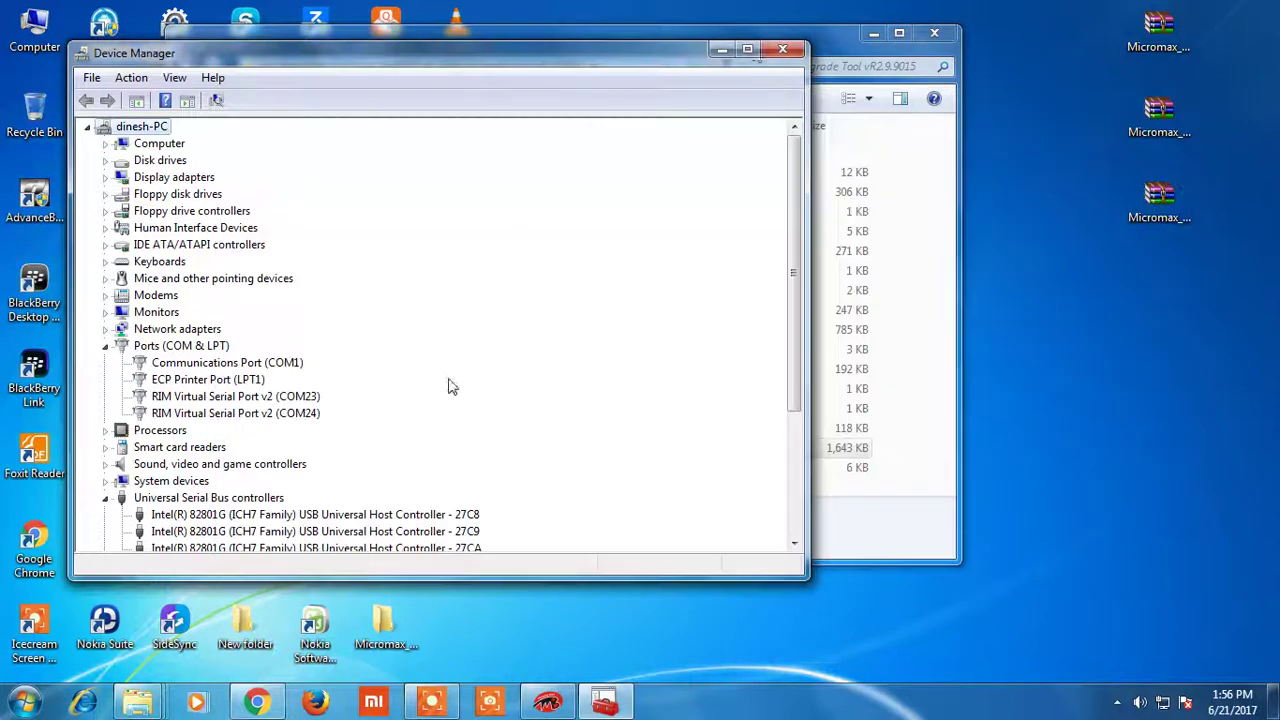
{"action": "left_click", "coordinate": [800, 48]}
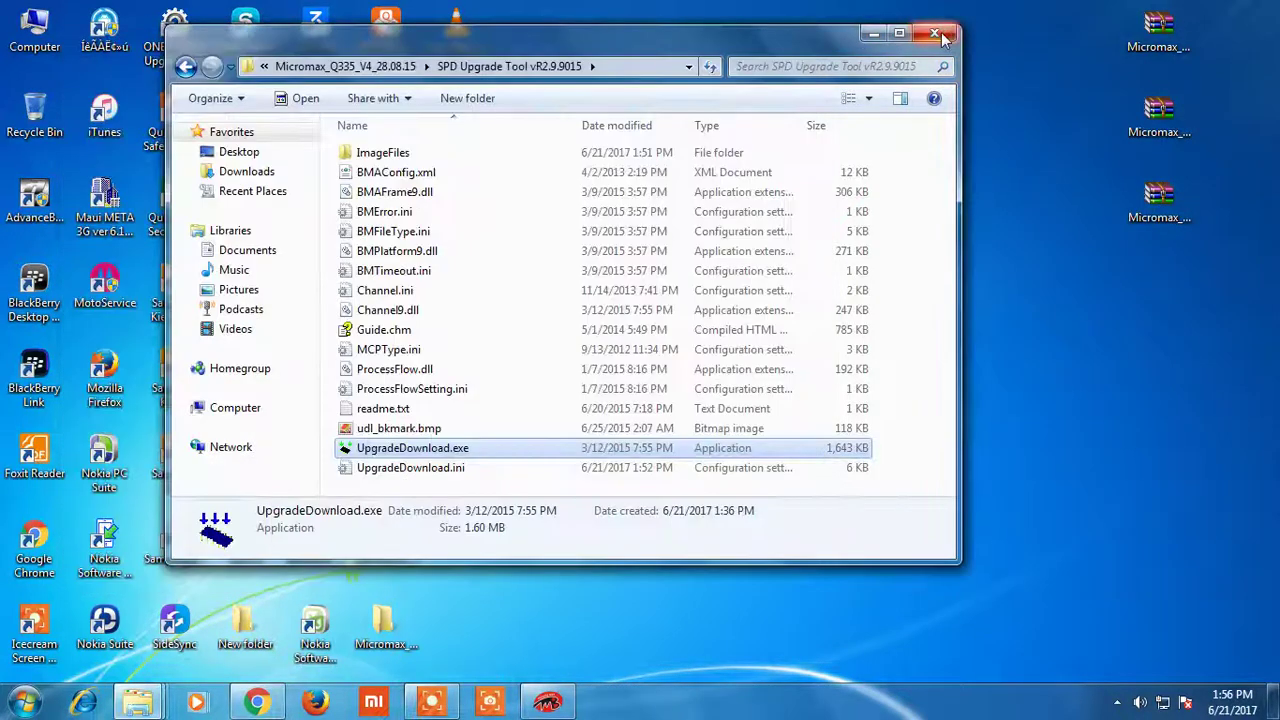
{"action": "left_click", "coordinate": [934, 33]}
{"action": "left_click", "coordinate": [432, 701]}
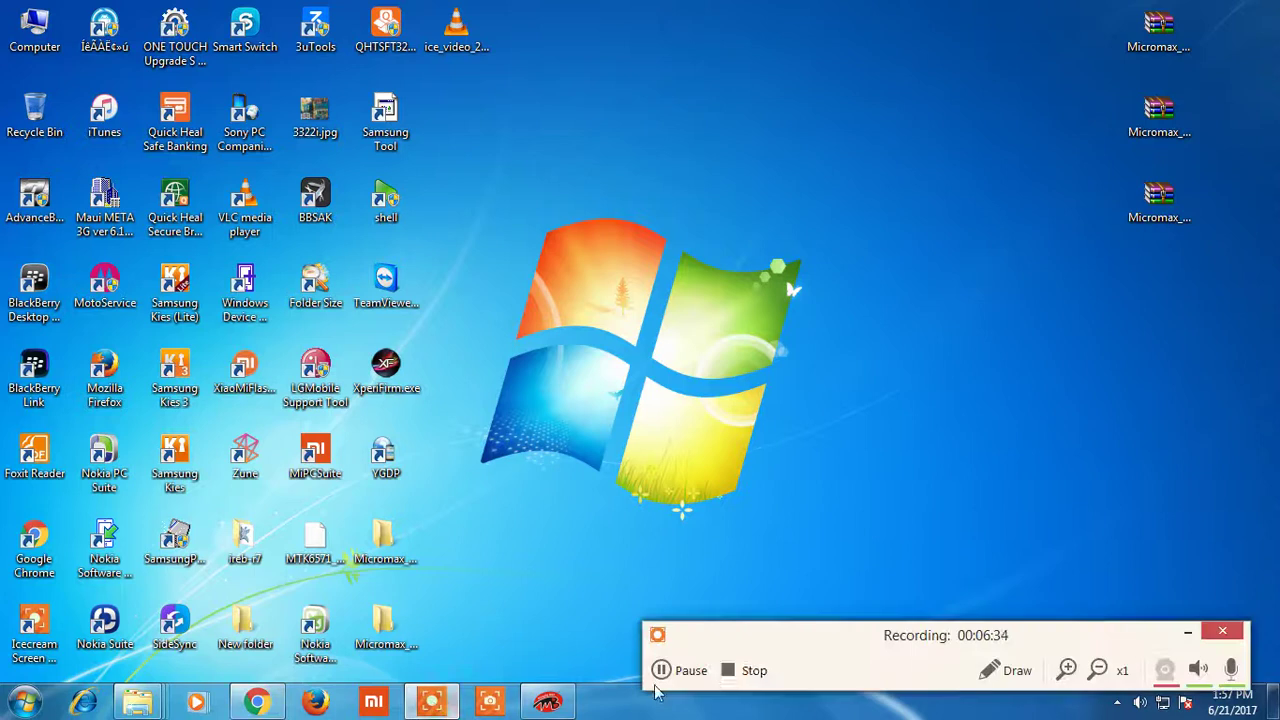